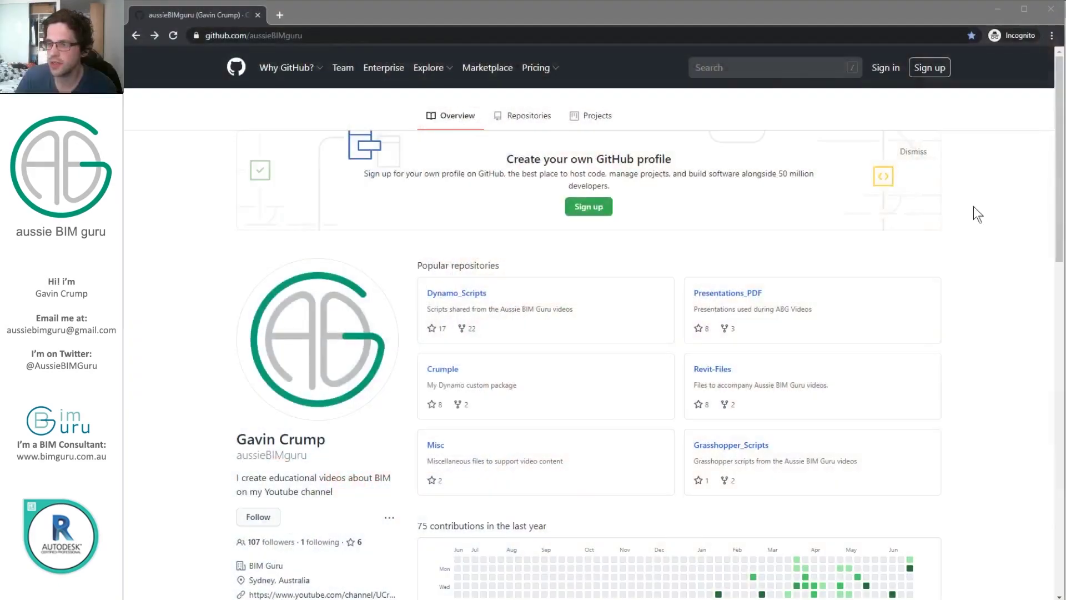
Open the Crumple repository from the aussieBIMguru profile's popular repositories
{"action": "left_click", "coordinate": [986, 221]}
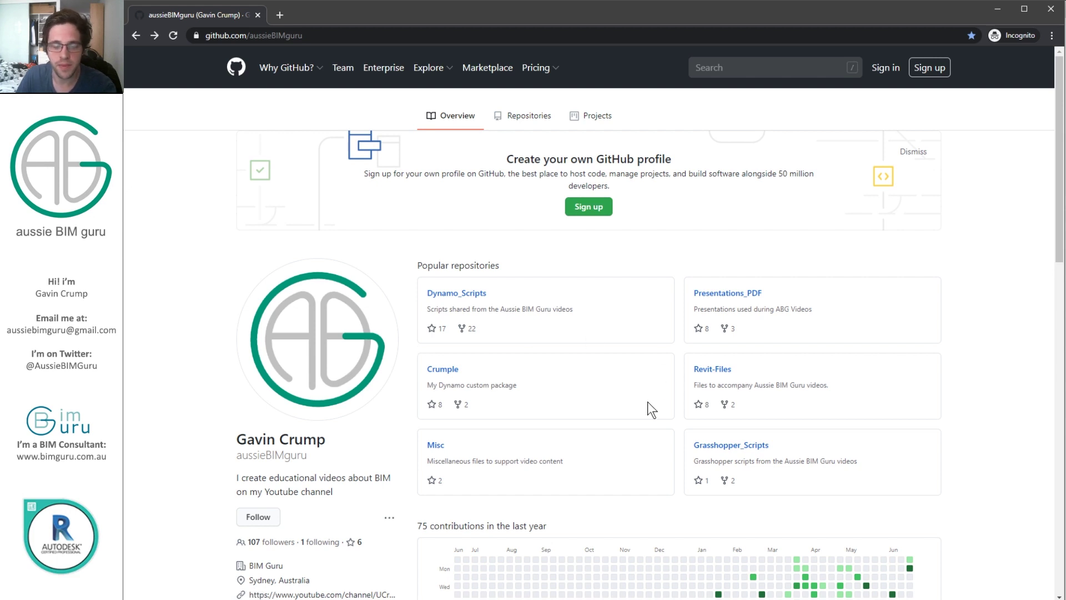
{"action": "scroll", "coordinate": [639, 408], "scroll_direction": "down", "scroll_amount": 2}
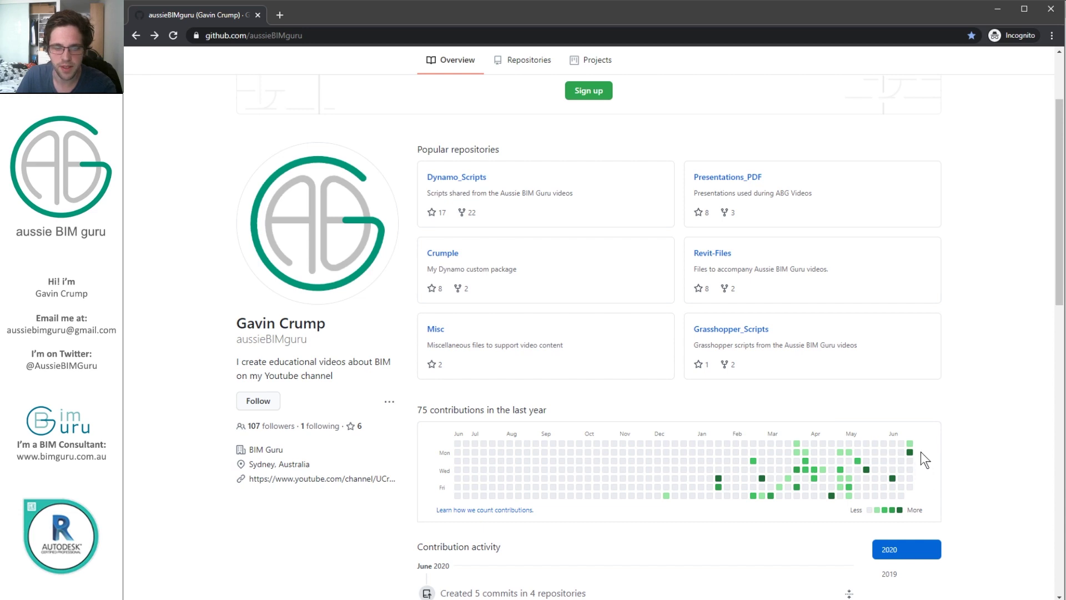
{"action": "scroll", "coordinate": [937, 419], "scroll_direction": "up", "scroll_amount": 1}
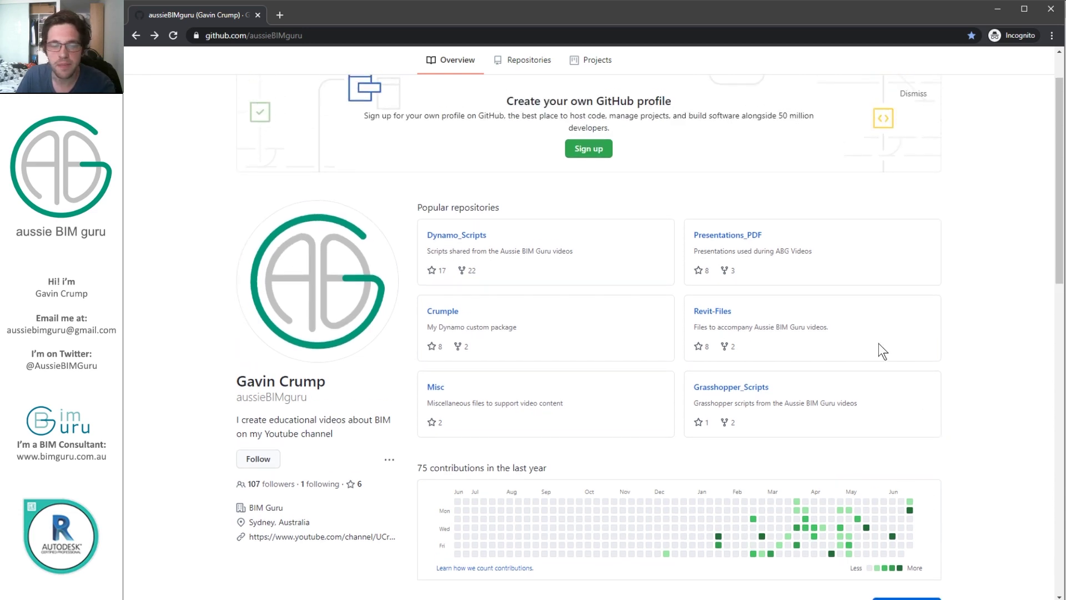
{"action": "left_click", "coordinate": [442, 315]}
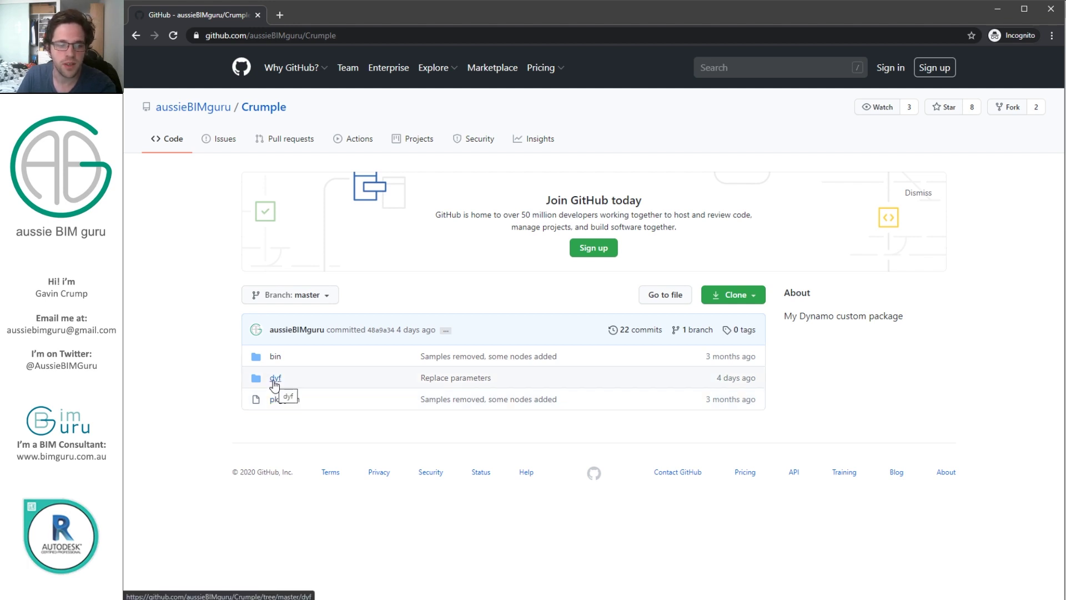
Examine the AreaLinesFromCurves.dyf file in the repository's dyf folder, and return to the Crumple repository's main page
{"action": "left_click", "coordinate": [275, 383]}
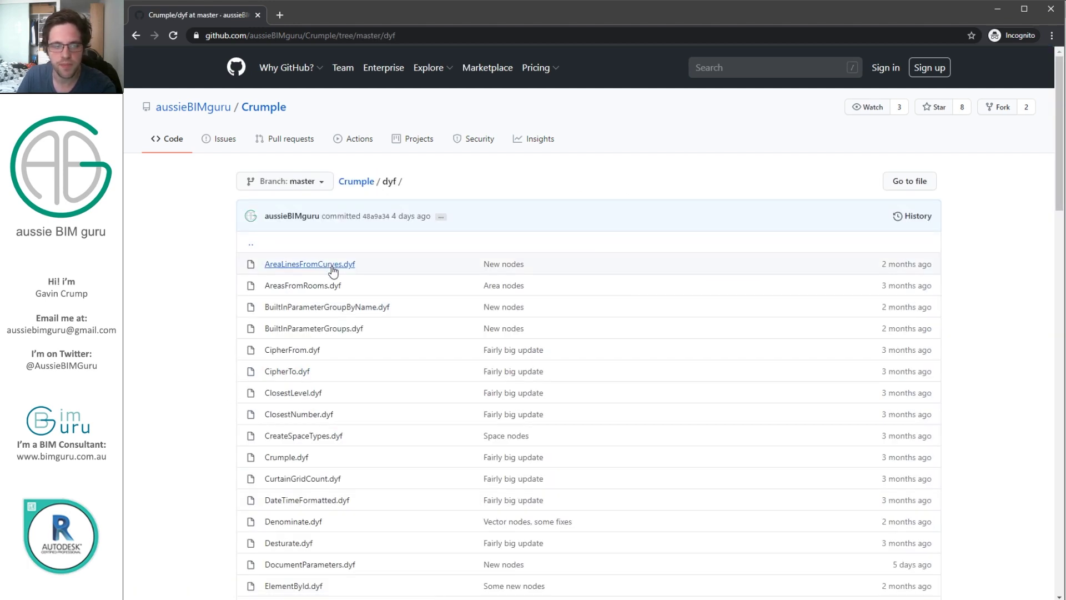
{"action": "left_click", "coordinate": [328, 265]}
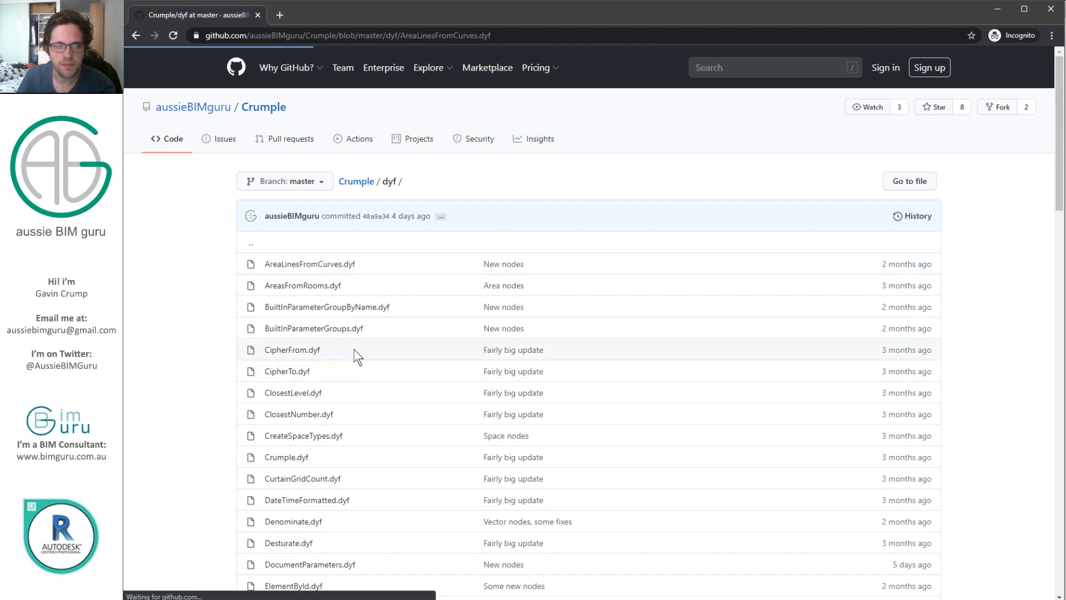
{"action": "scroll", "coordinate": [397, 355], "scroll_direction": "down", "scroll_amount": 4}
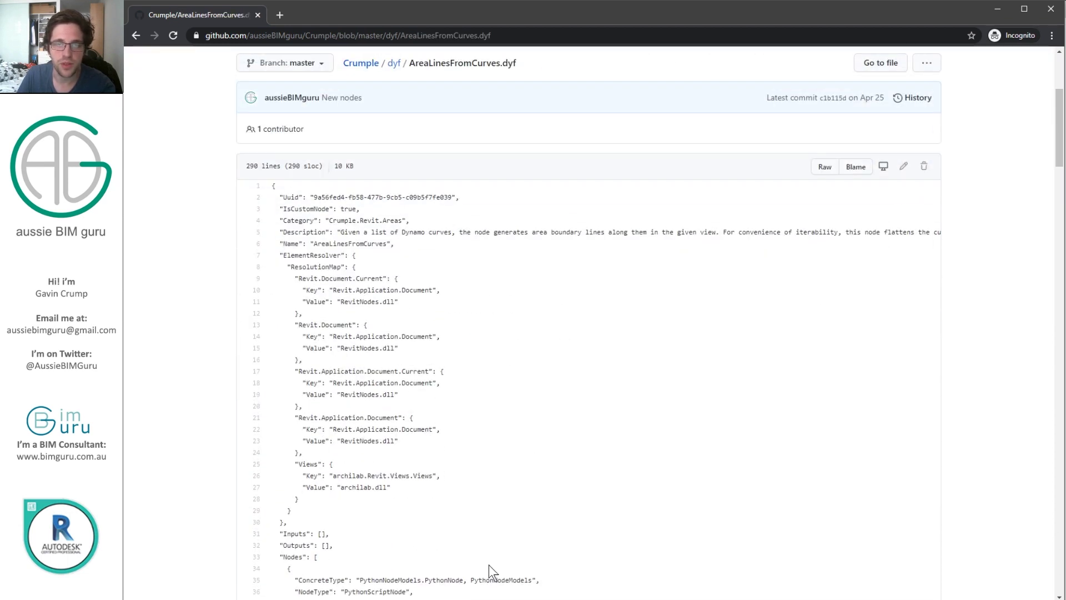
{"action": "left_click", "coordinate": [135, 35]}
{"action": "left_click", "coordinate": [135, 35]}
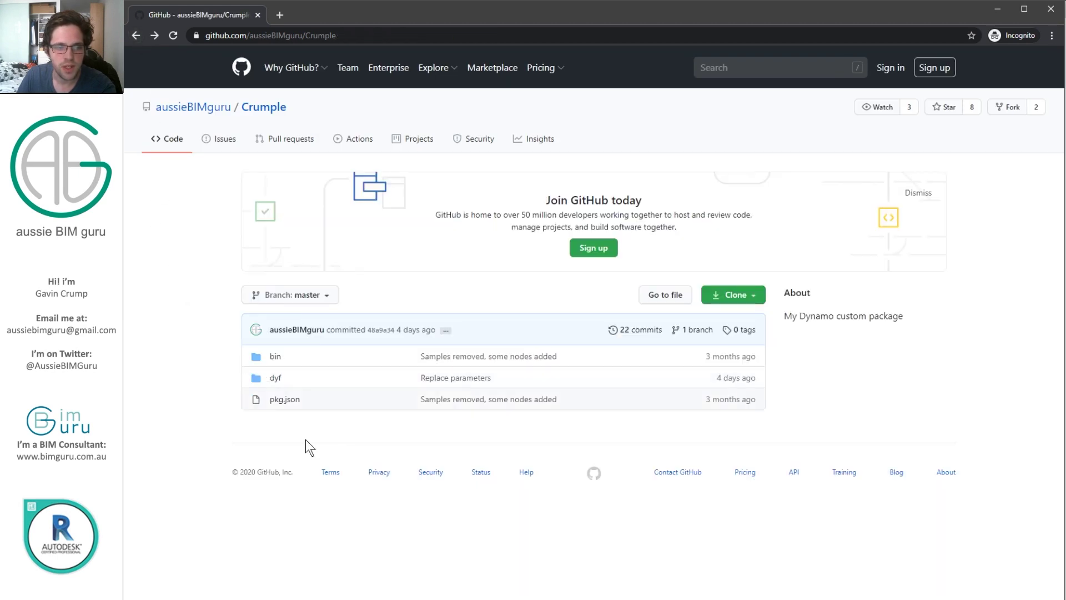
Download the Crumple repository as a ZIP and open the downloaded Crumple-master.zip archive
{"action": "left_click", "coordinate": [755, 297]}
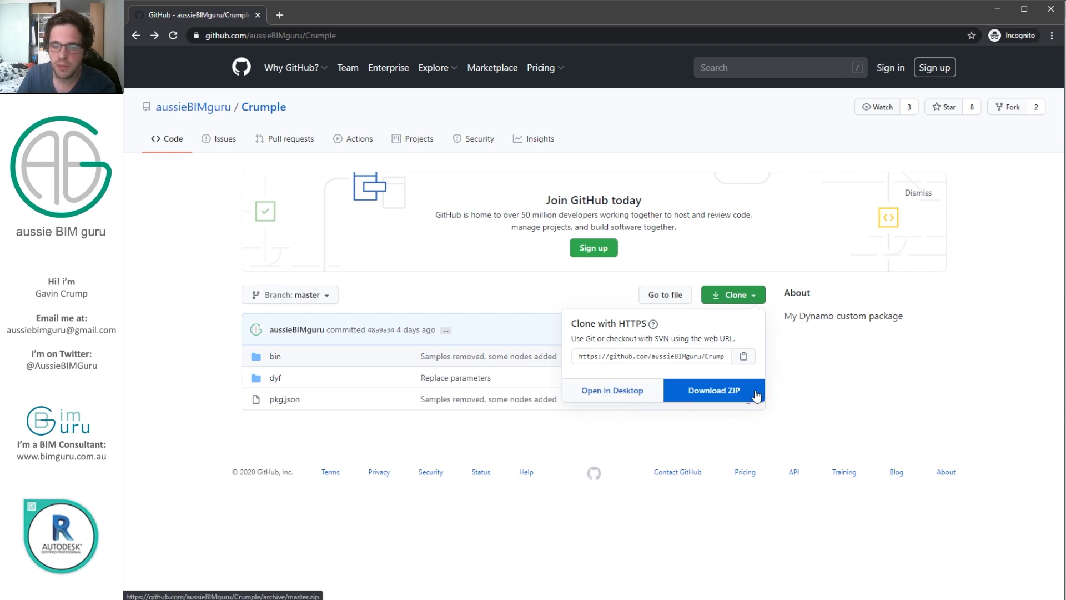
{"action": "left_click", "coordinate": [737, 396]}
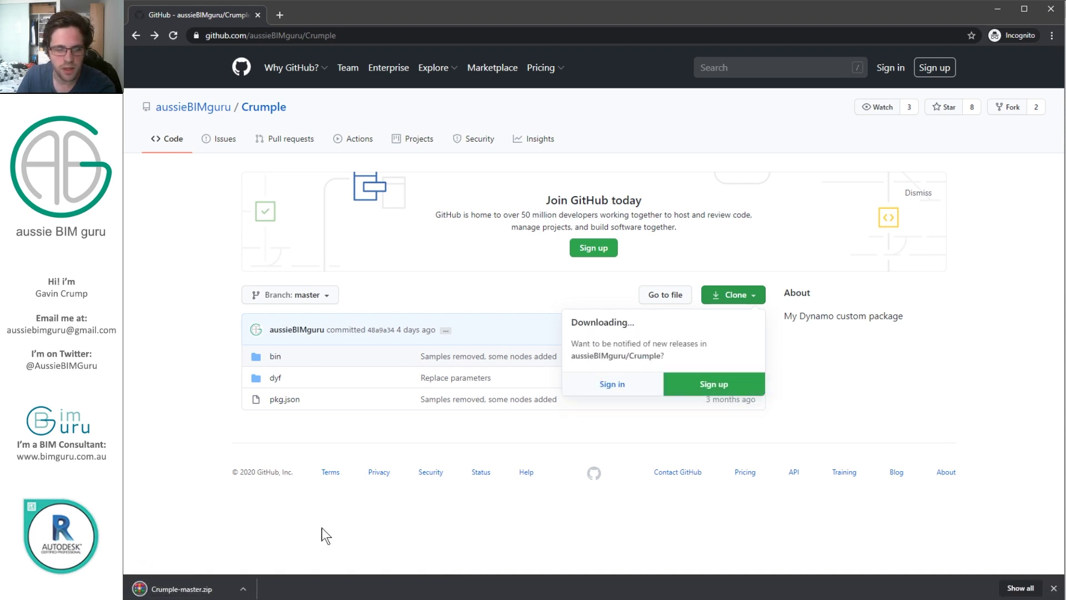
{"action": "left_click", "coordinate": [208, 590]}
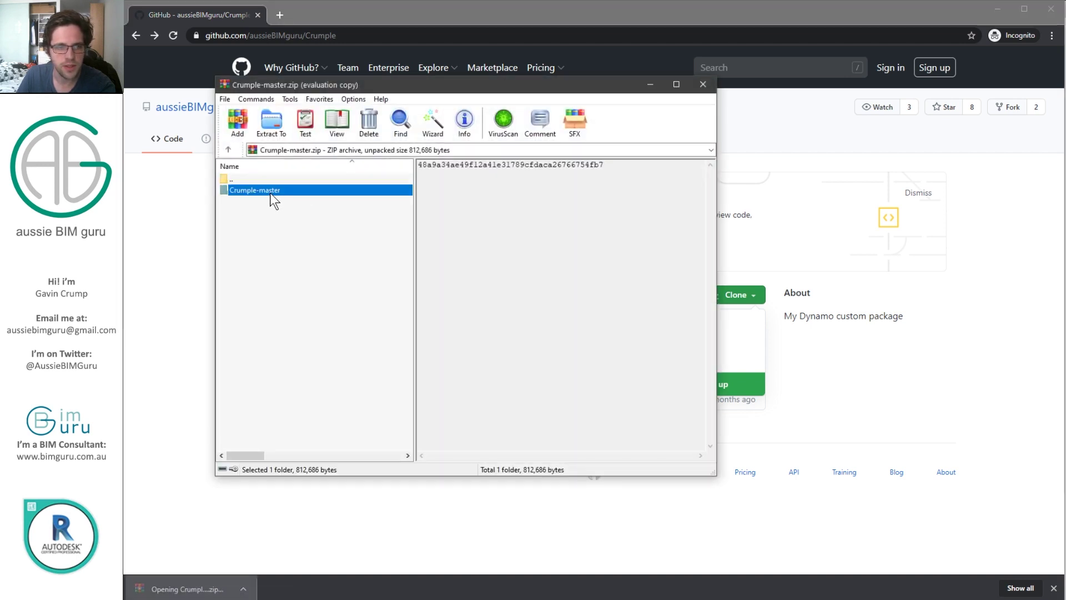
Copy the bin folder, the dyf folder and pkg.json from the archive's Crumple-master folder
{"action": "double_click", "coordinate": [270, 192]}
{"action": "left_click", "coordinate": [598, 272]}
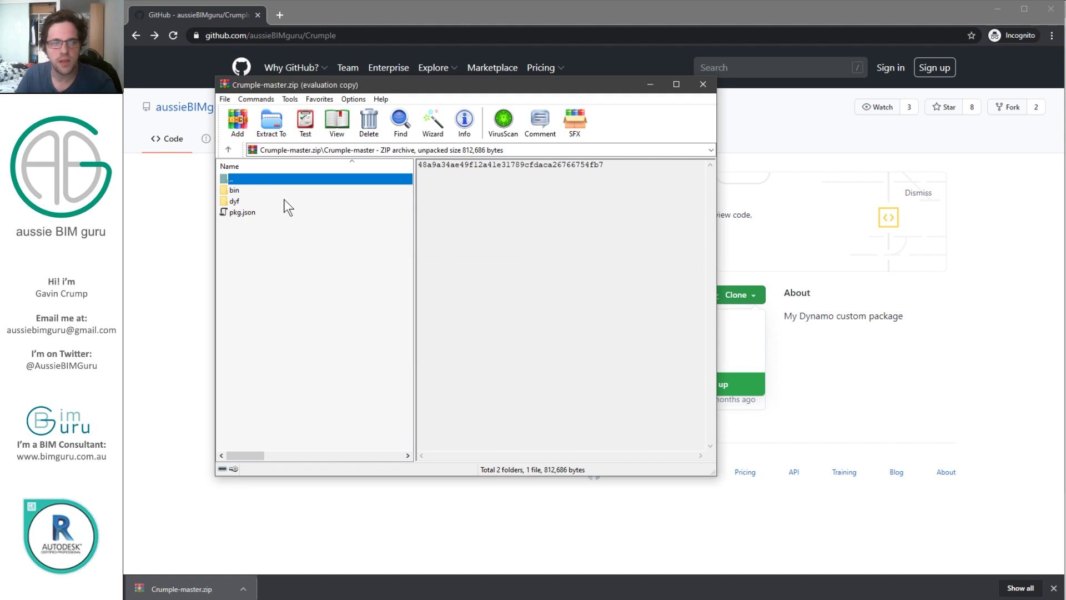
{"action": "left_click", "coordinate": [255, 191]}
{"action": "left_click", "coordinate": [265, 214], "text": "shift"}
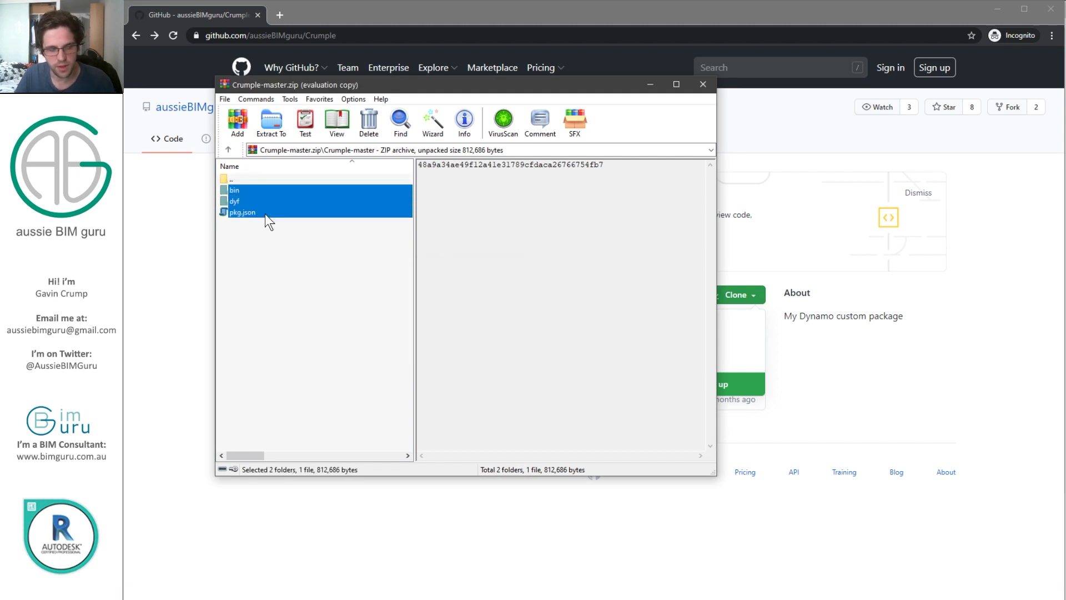
{"action": "key", "text": "ctrl+c"}
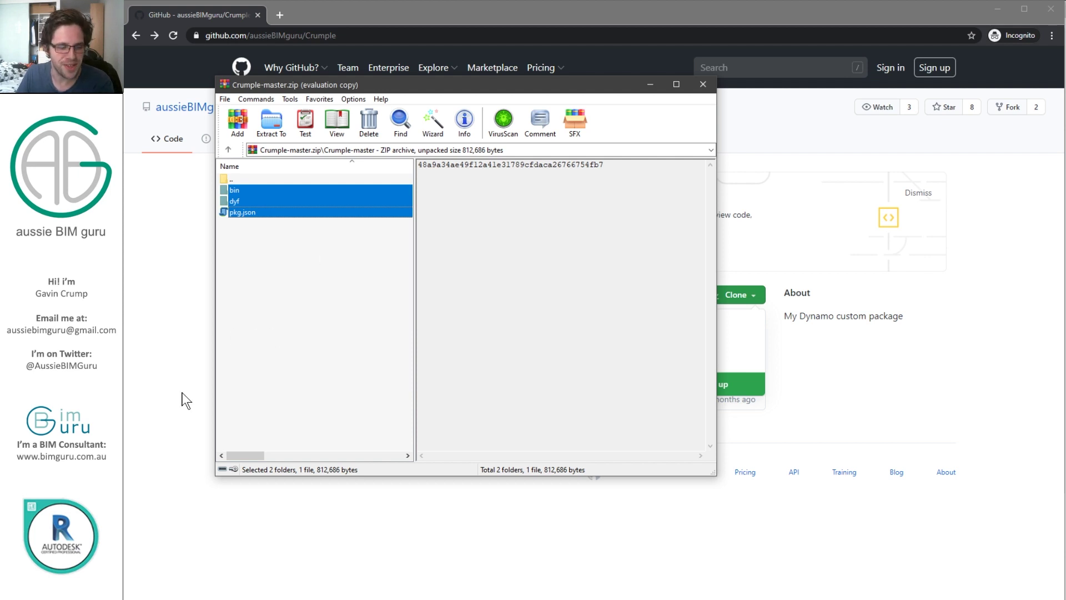
Switch to File Explorer and open the packages folder of Dynamo Revit 2.3 under AppData\Roaming\Dynamo
{"action": "key", "text": "super+e"}
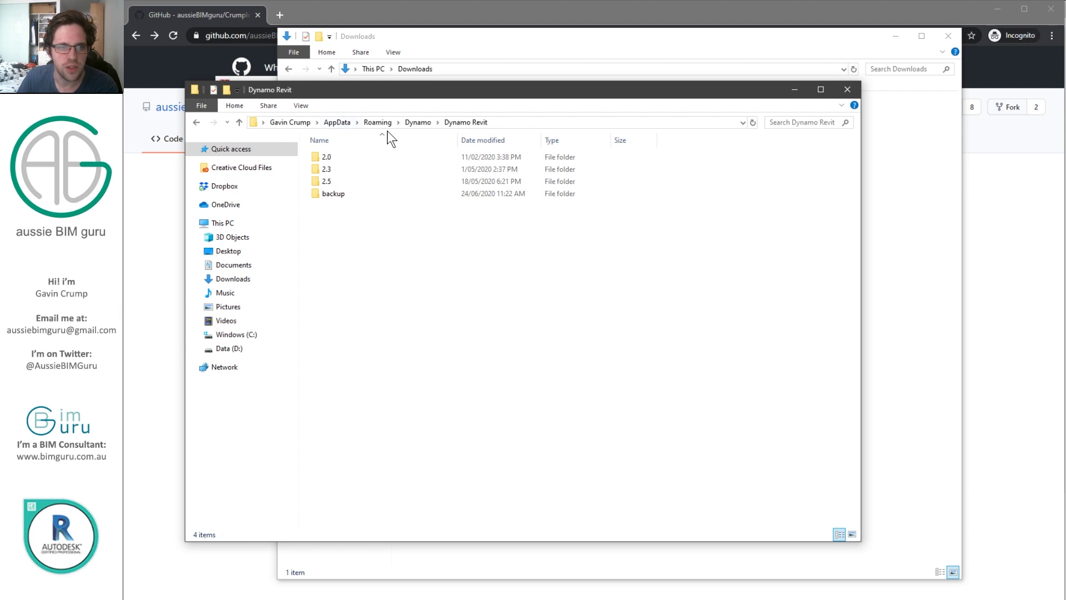
{"action": "left_click", "coordinate": [368, 171]}
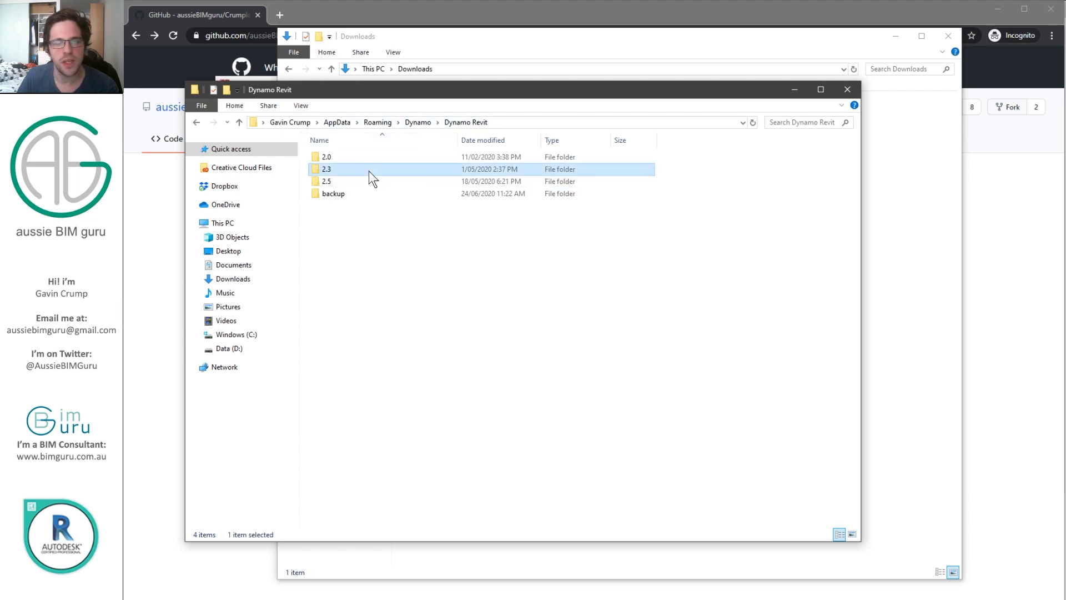
{"action": "double_click", "coordinate": [332, 169]}
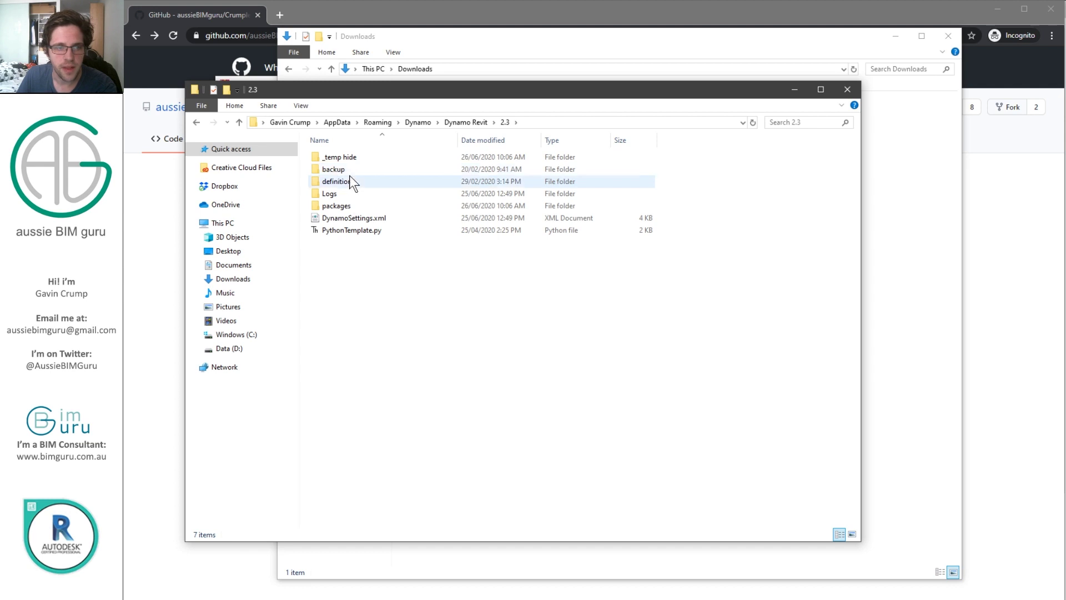
{"action": "double_click", "coordinate": [336, 206]}
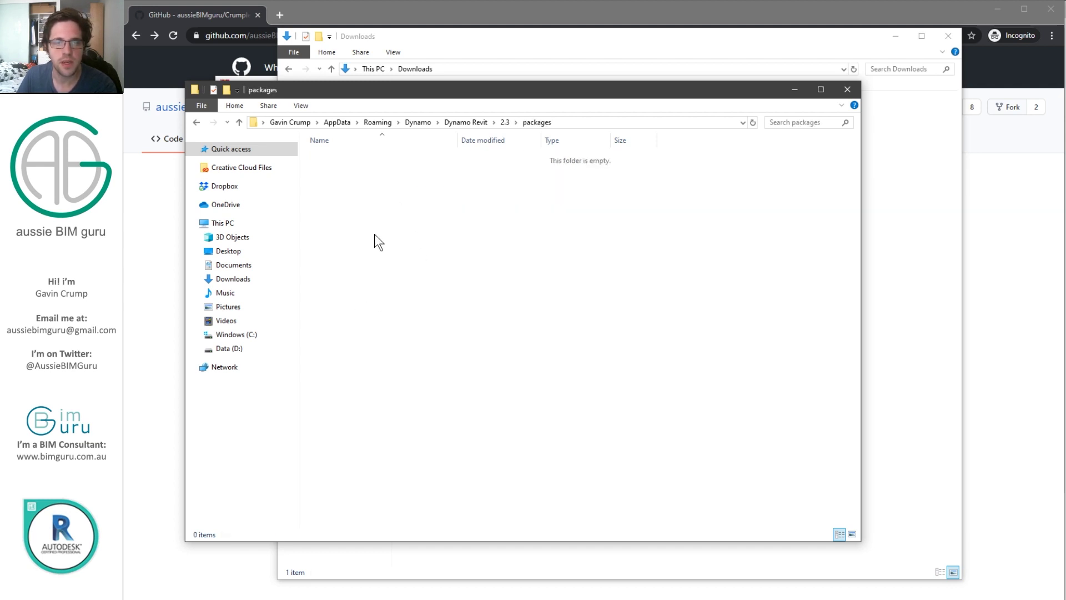
Create a folder named Crumple inside packages and paste the copied bin, dyf and pkg.json into it
{"action": "right_click", "coordinate": [380, 204]}
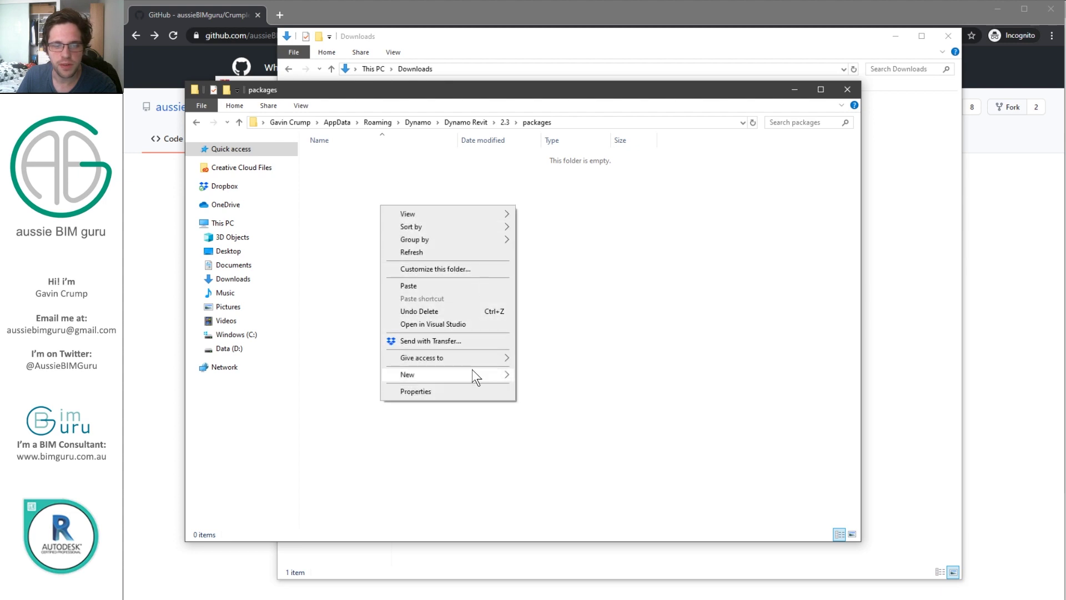
{"action": "mouse_move", "coordinate": [473, 375]}
{"action": "left_click", "coordinate": [544, 375]}
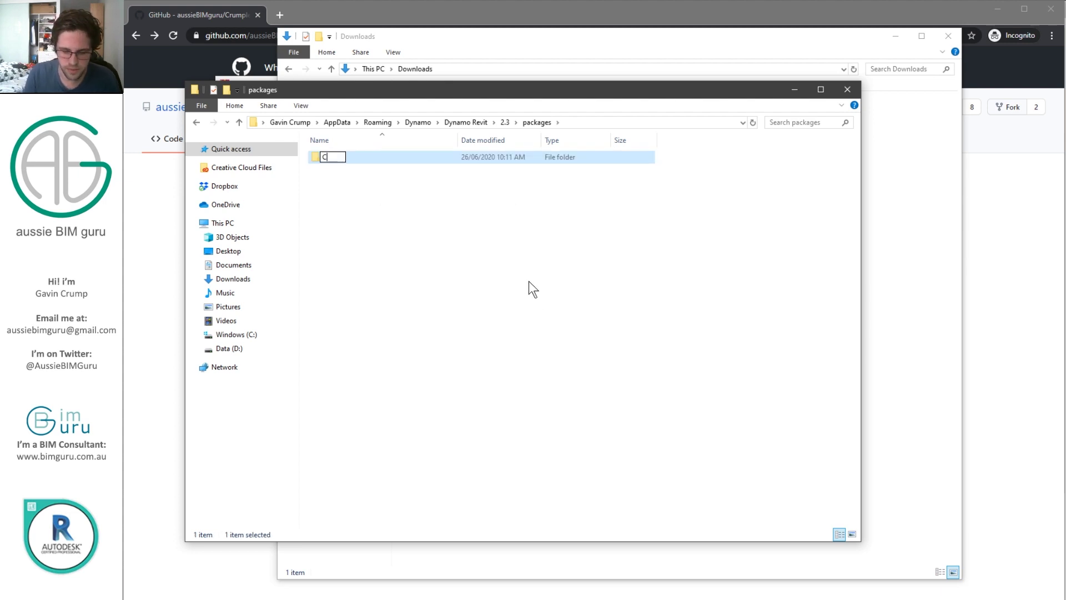
{"action": "key", "text": "Return"}
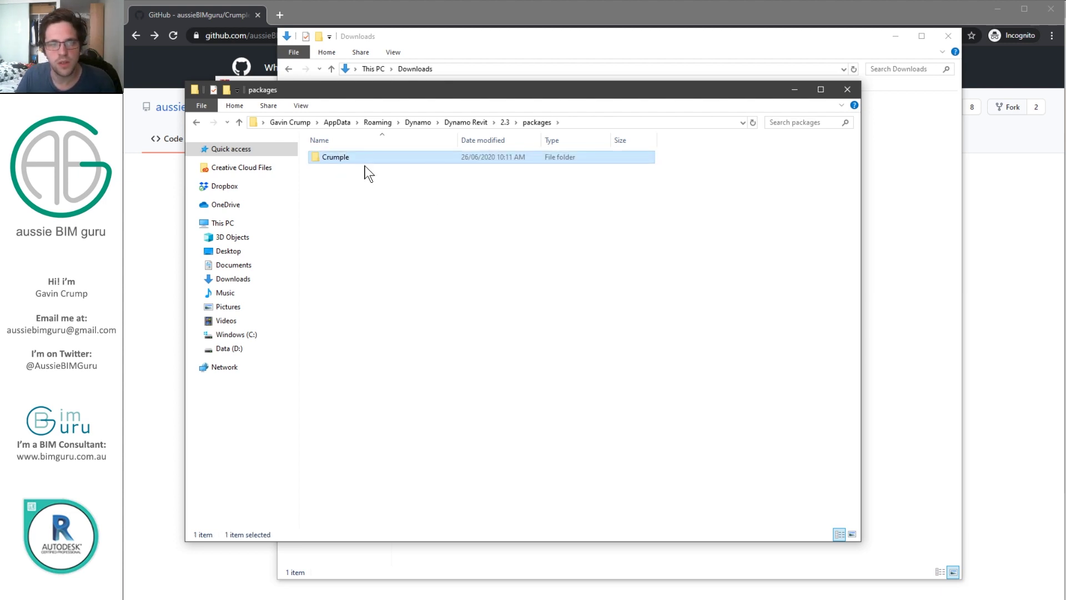
{"action": "double_click", "coordinate": [358, 157]}
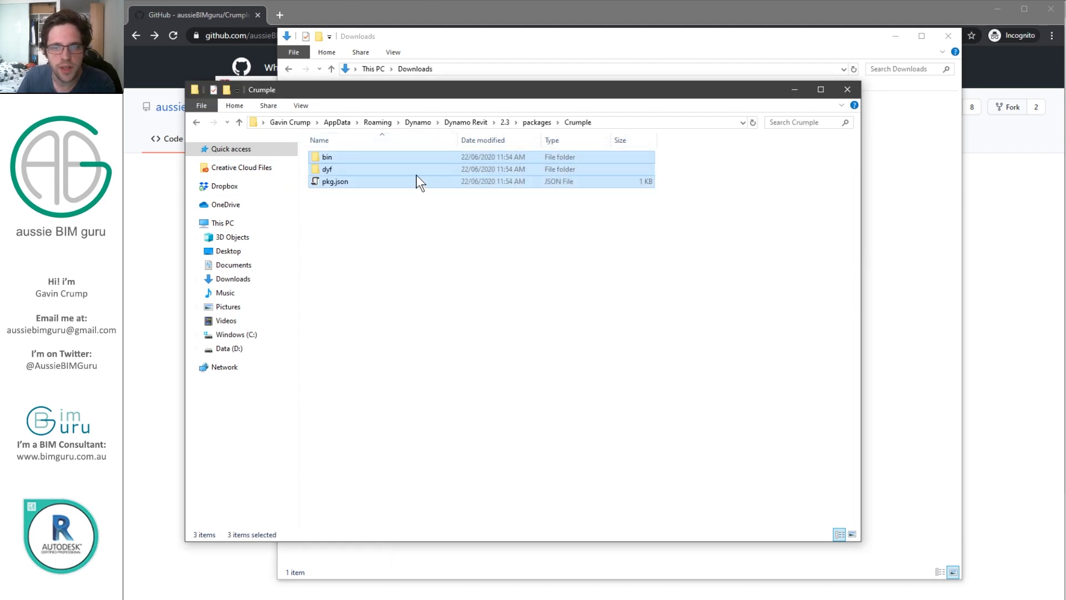
{"action": "left_click", "coordinate": [440, 242]}
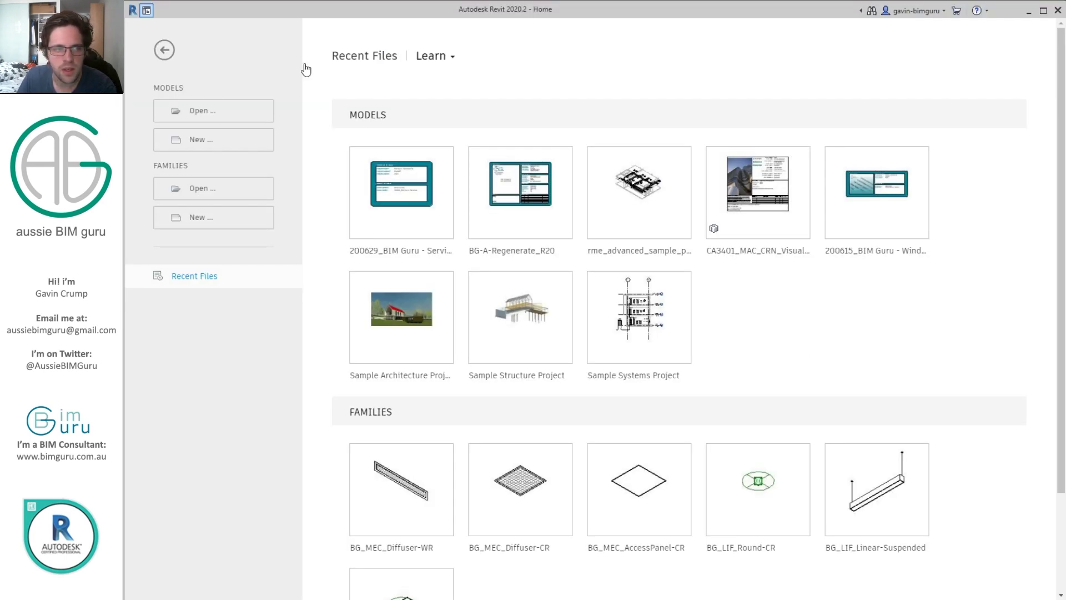
Open the Sample Architecture Project in Revit and launch Dynamo with a new workspace
{"action": "left_click", "coordinate": [382, 307]}
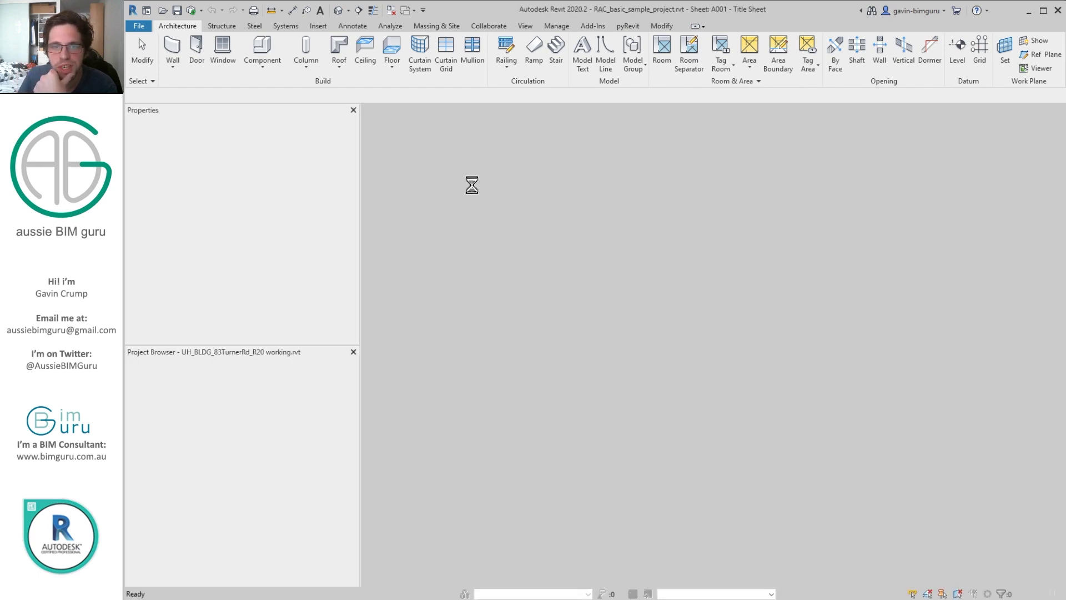
{"action": "left_click", "coordinate": [556, 25]}
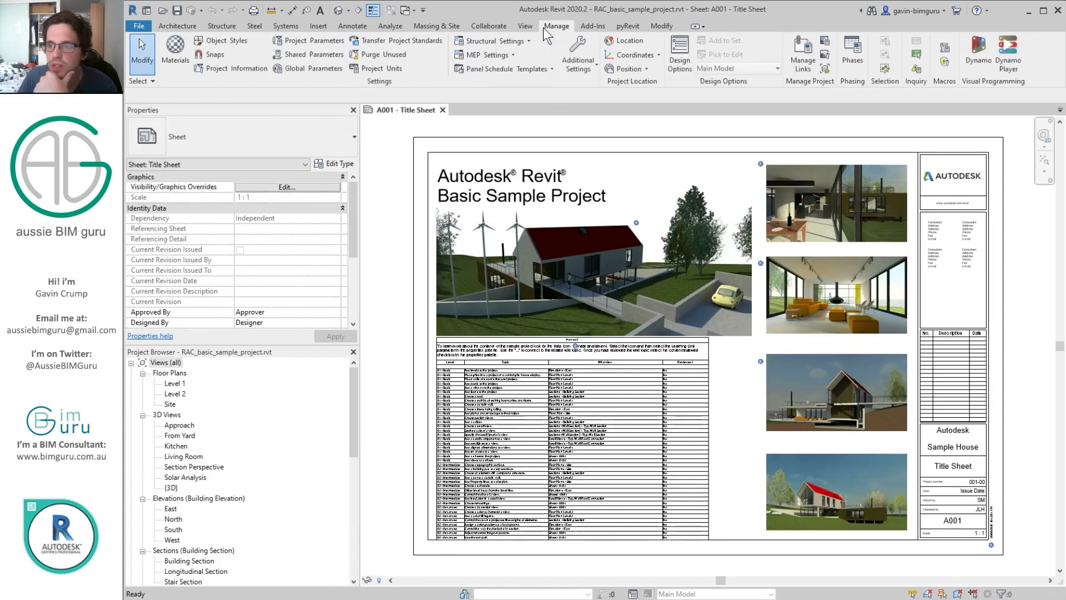
{"action": "left_click", "coordinate": [978, 52]}
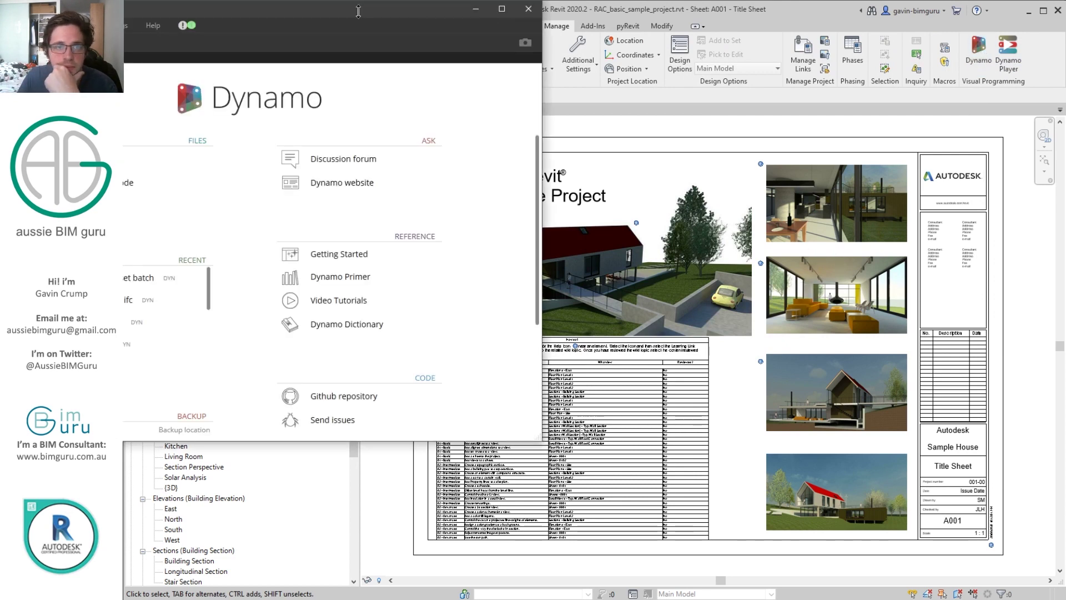
{"action": "left_click_drag", "start_coordinate": [637, 89], "coordinate": [727, 97]}
{"action": "left_click", "coordinate": [458, 236]}
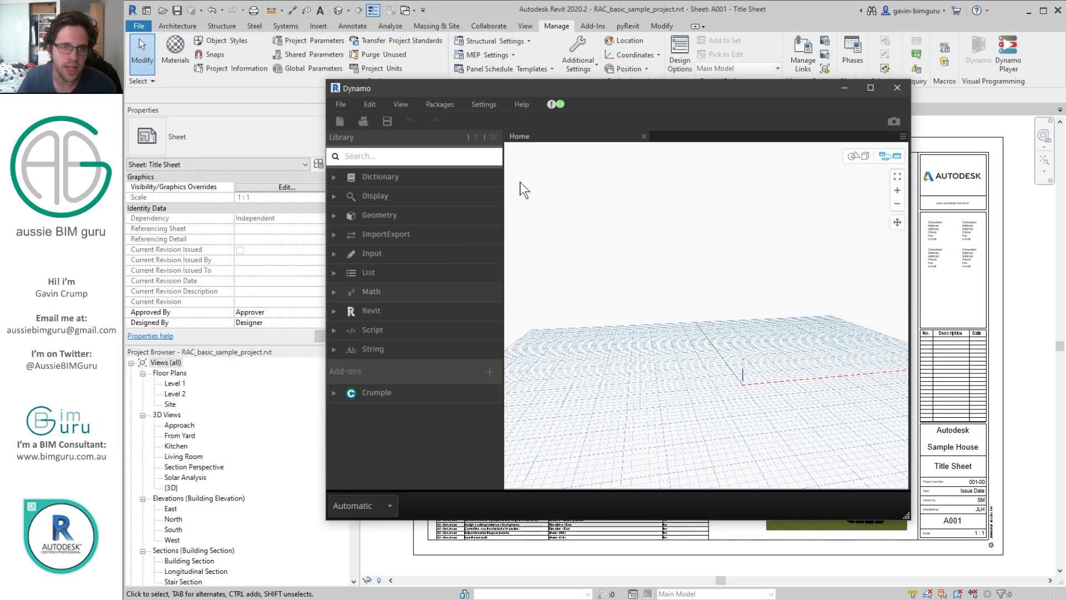
Place the Crumple node from the Crumple add-on's About category in the upper part of the workspace
{"action": "double_click", "coordinate": [599, 80]}
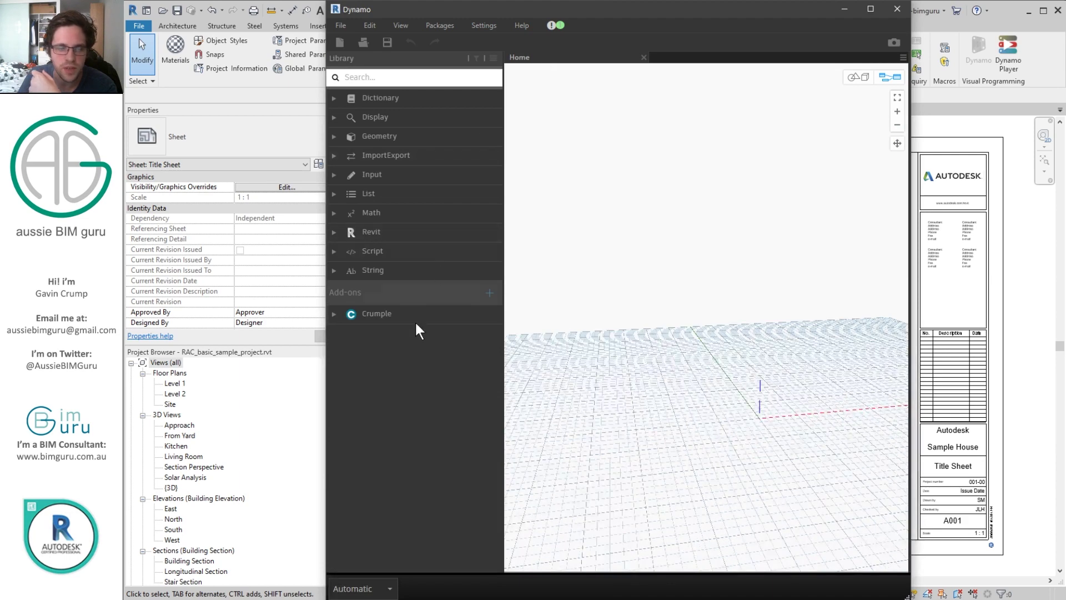
{"action": "left_click", "coordinate": [415, 315]}
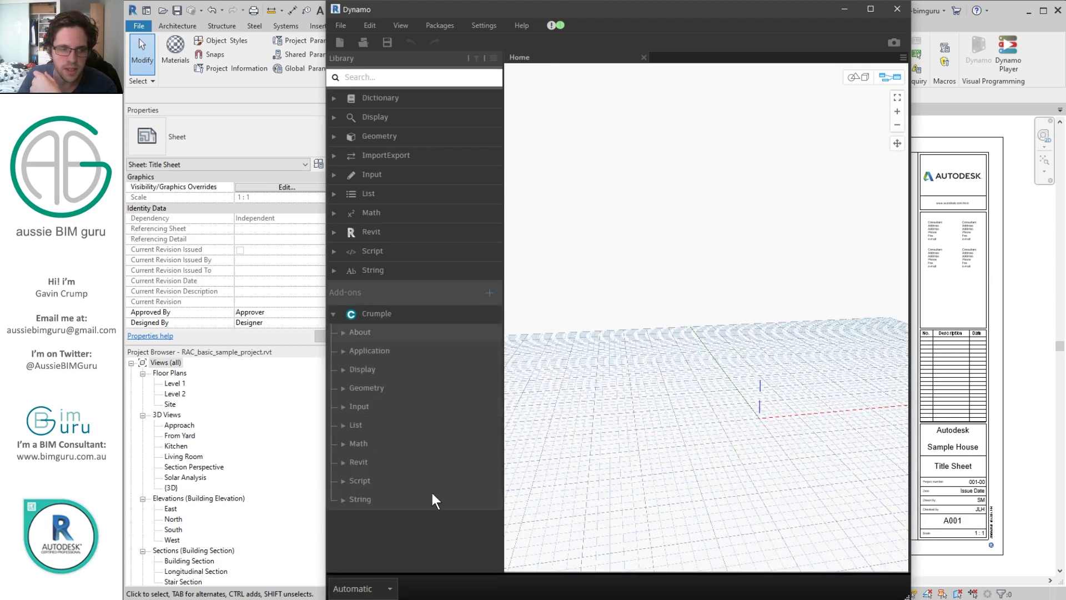
{"action": "left_click", "coordinate": [381, 336]}
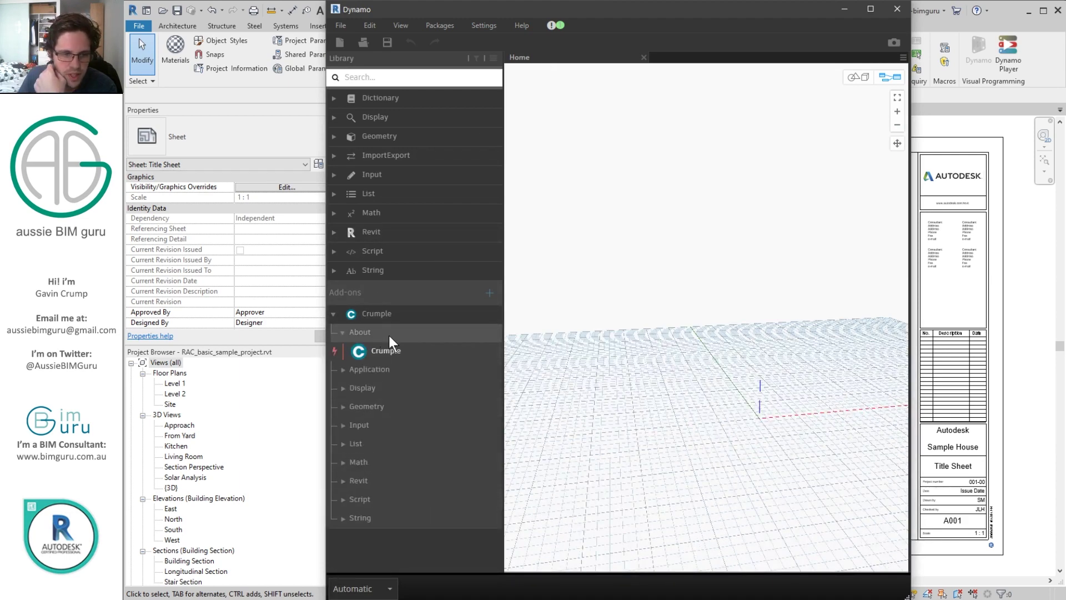
{"action": "left_click", "coordinate": [414, 351]}
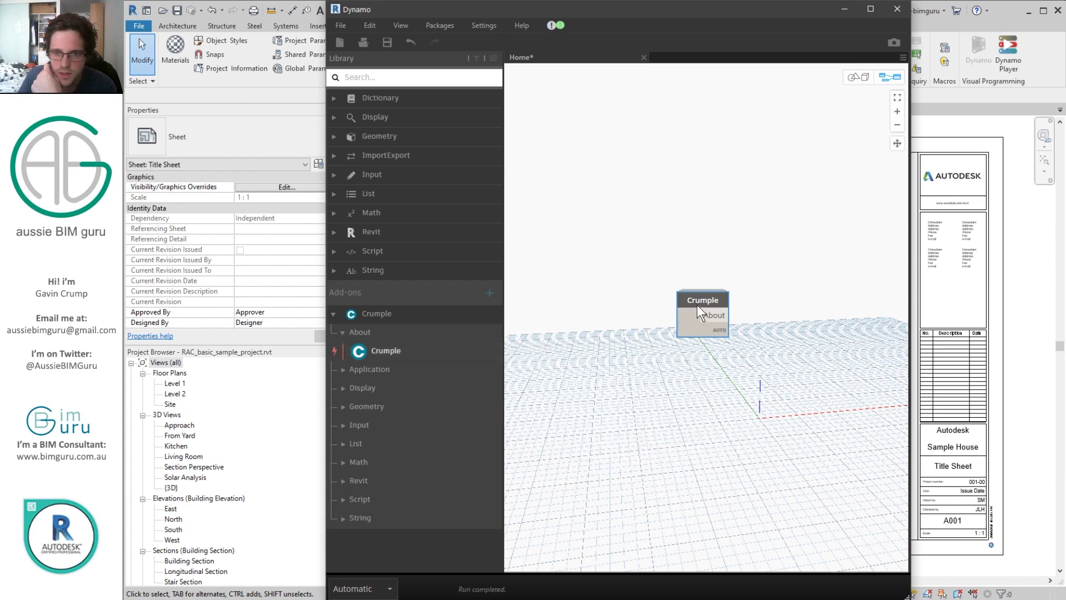
{"action": "left_click_drag", "start_coordinate": [703, 297], "coordinate": [660, 178]}
Add a Watch node beside the Crumple node and connect the About output to its input
{"action": "right_click", "coordinate": [719, 281]}
{"action": "type", "text": "watc"}
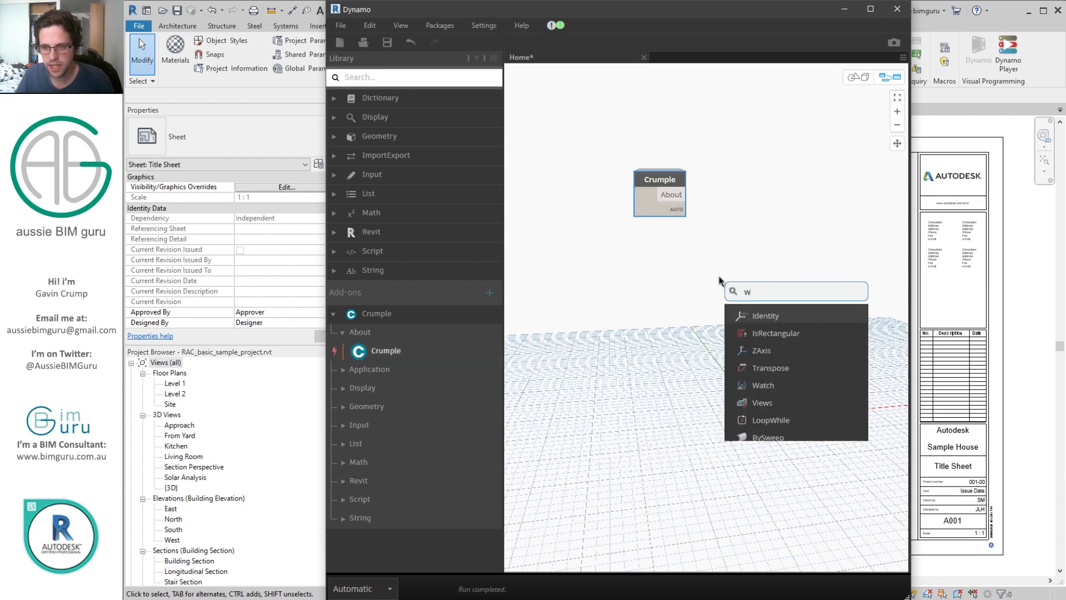
{"action": "left_click", "coordinate": [763, 316]}
{"action": "left_click", "coordinate": [766, 178]}
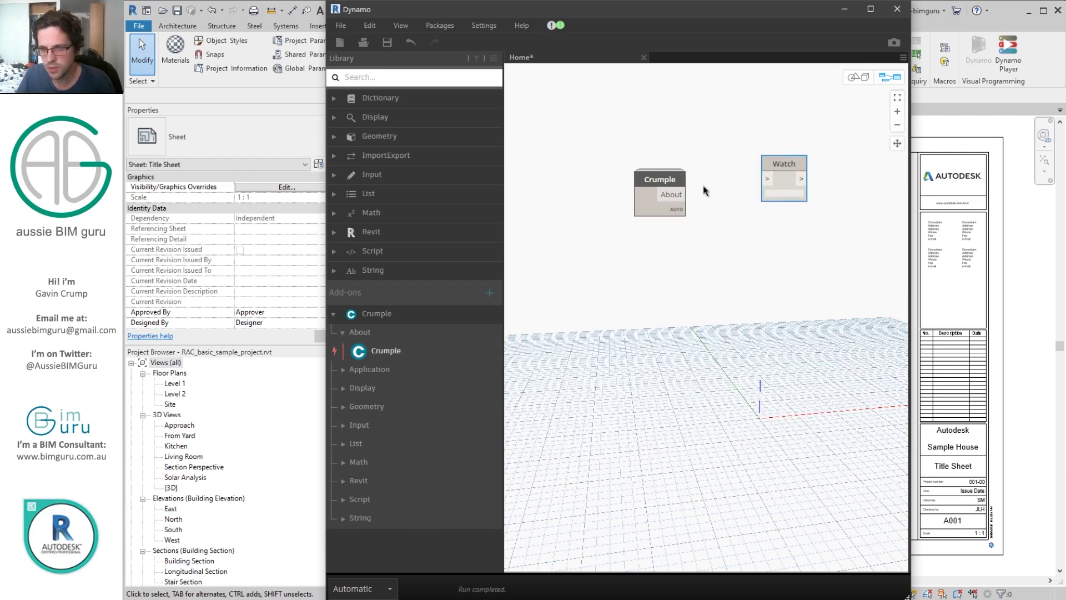
{"action": "left_click", "coordinate": [693, 191]}
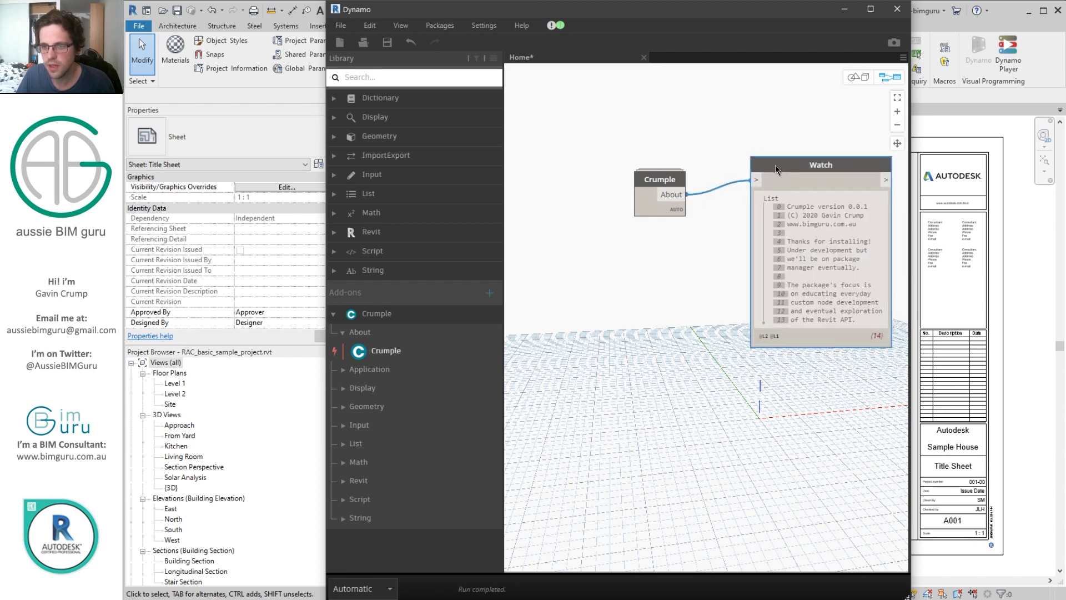
Examine the Watch node's list and the nodes in the Crumple add-on's Display > Colour category
{"action": "middle_click_drag", "start_coordinate": [746, 139], "coordinate": [634, 114]}
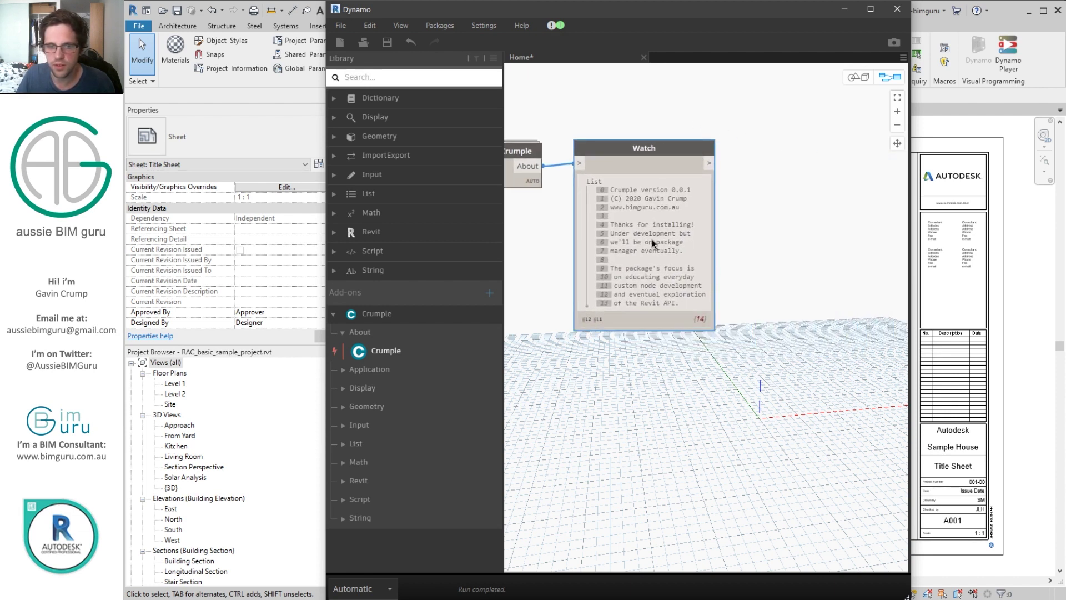
{"action": "left_click", "coordinate": [382, 385]}
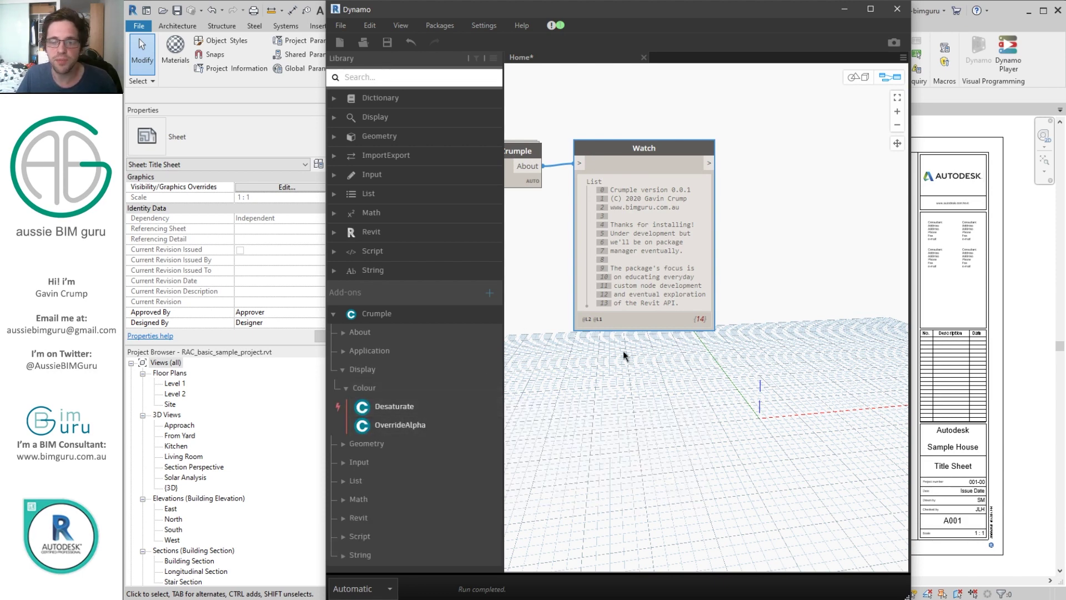
{"action": "left_click", "coordinate": [627, 417]}
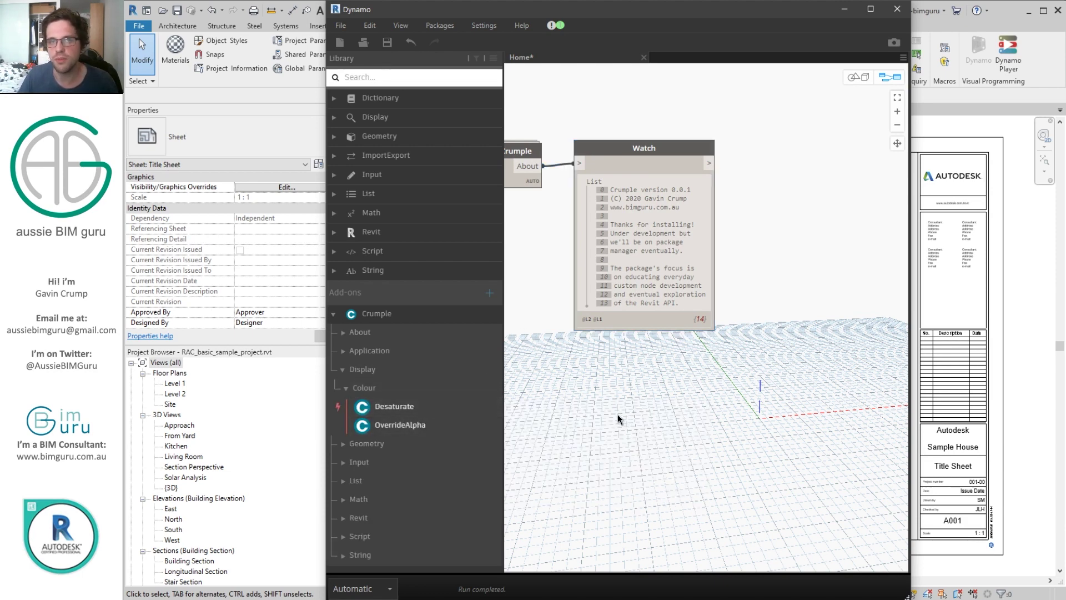